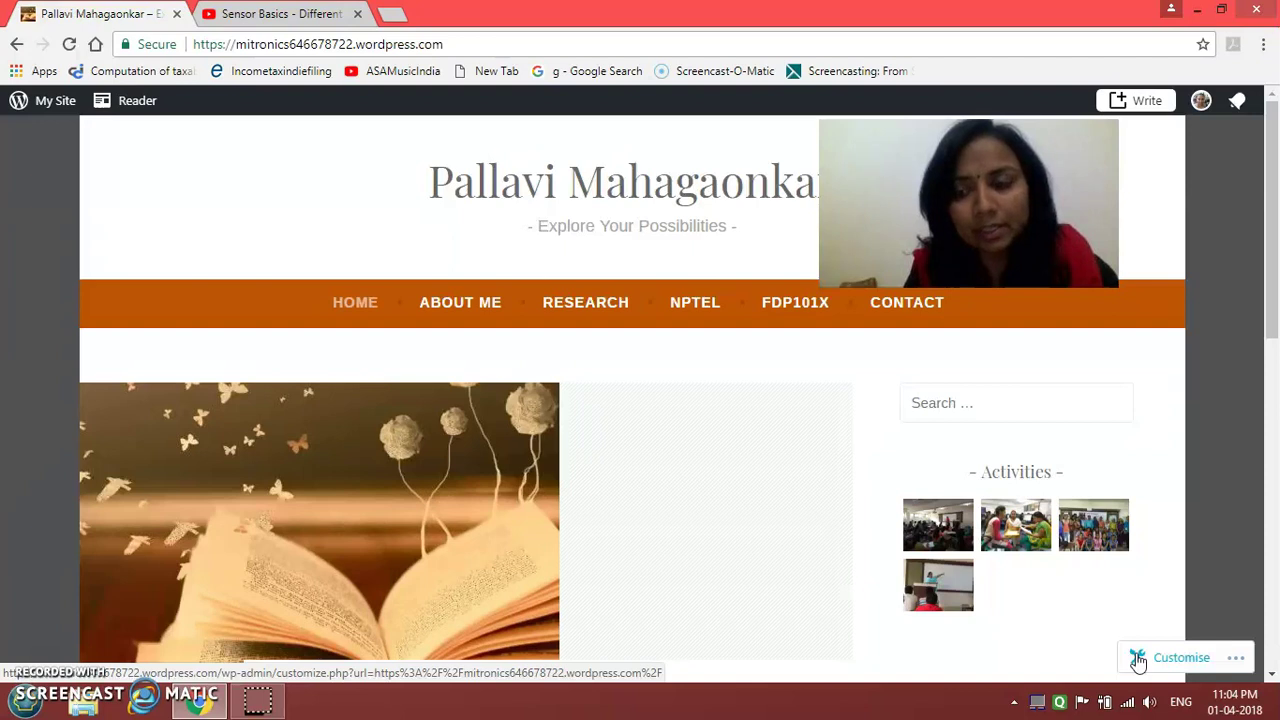
- Open the Primary menu in the Customiser, listing Home, About Me, Research, NPTEL, FDP101X and Contact
click(1140, 660)
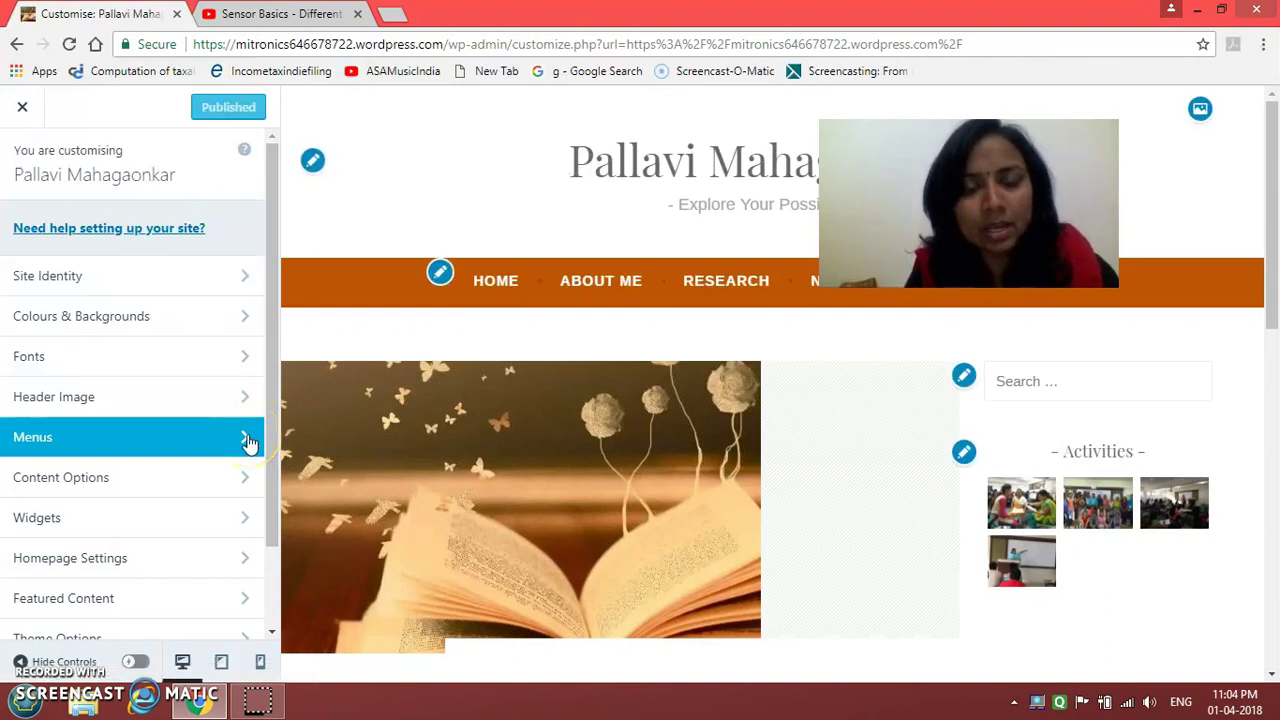
click(247, 442)
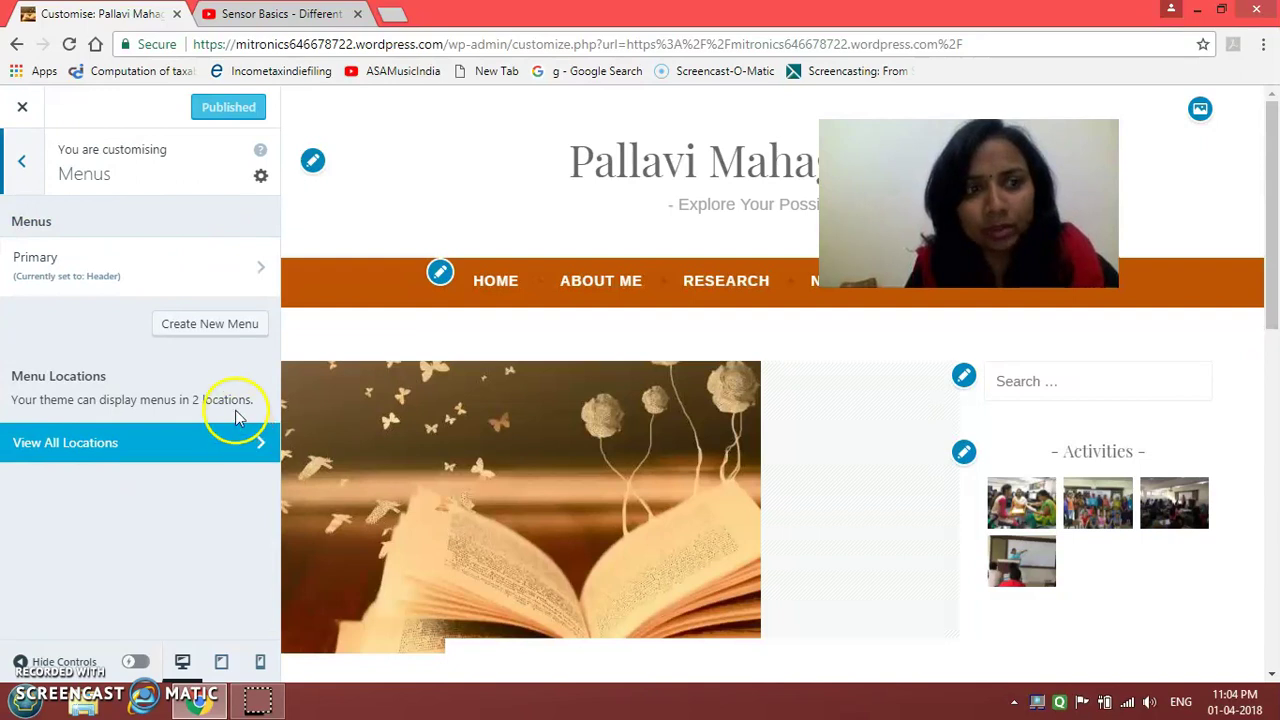
click(263, 272)
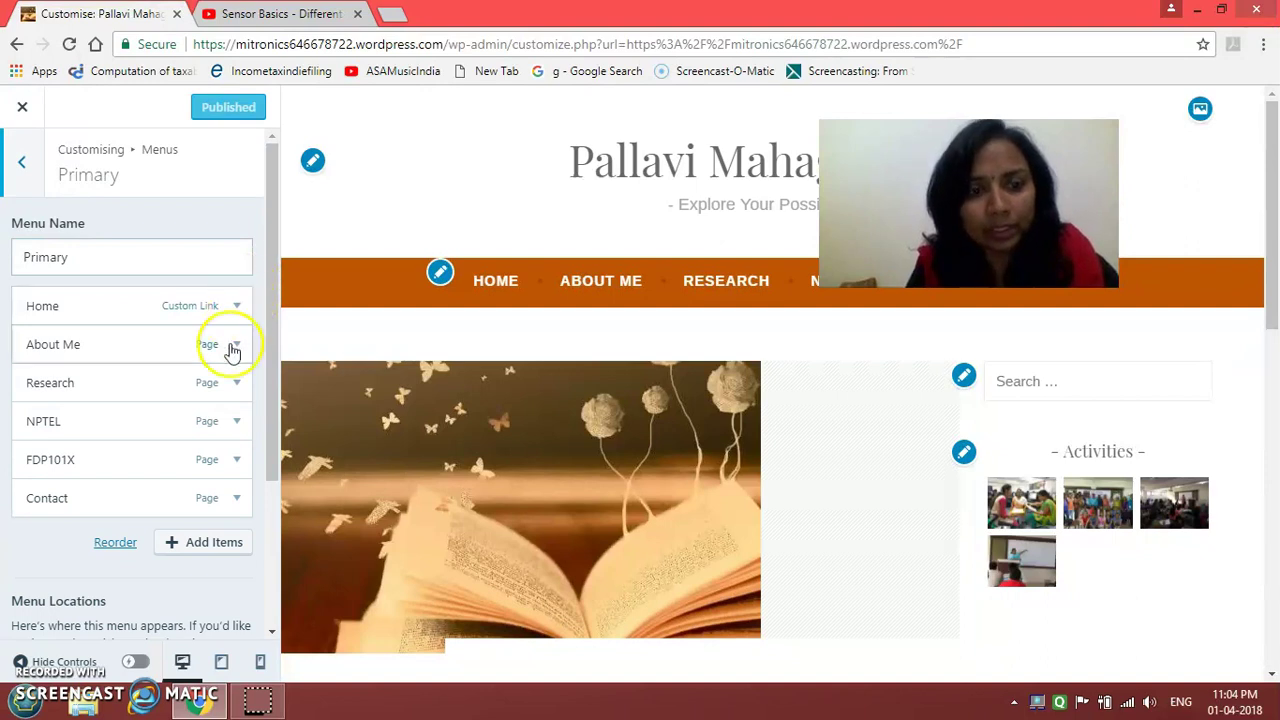
click(218, 545)
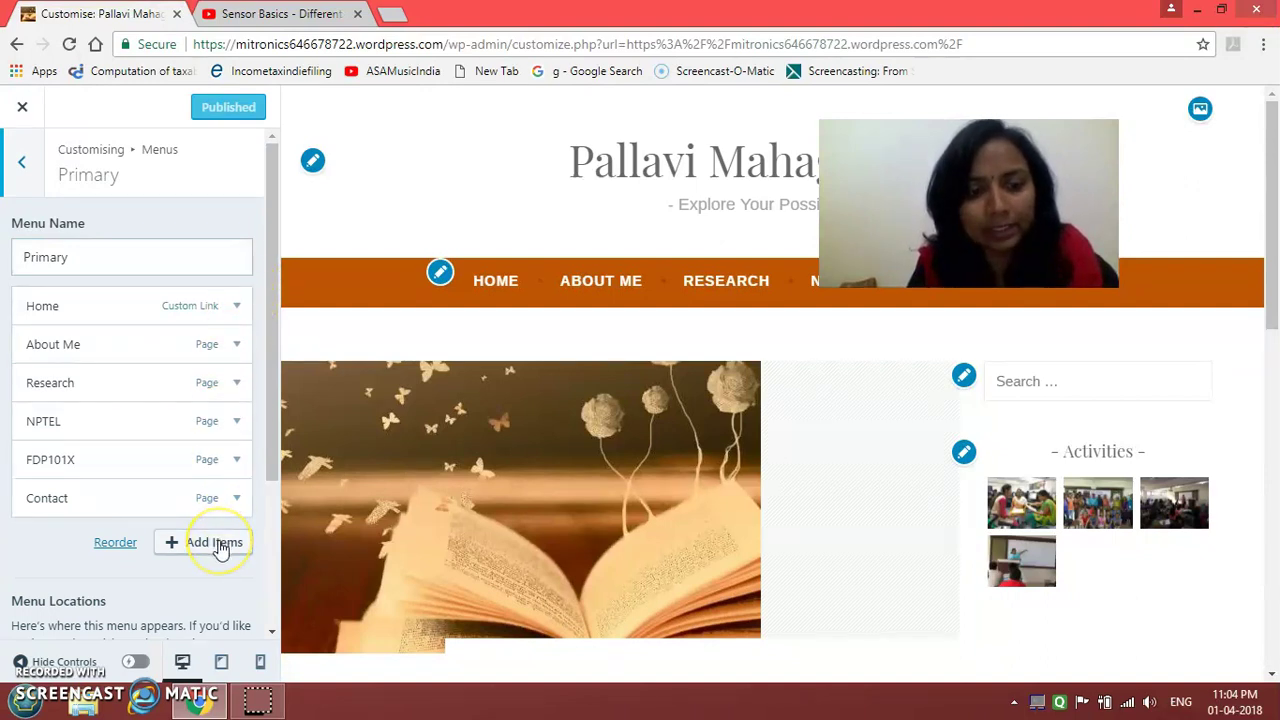
- Create a new page named 'Sensor' and add it to the end of the Primary menu
click(218, 545)
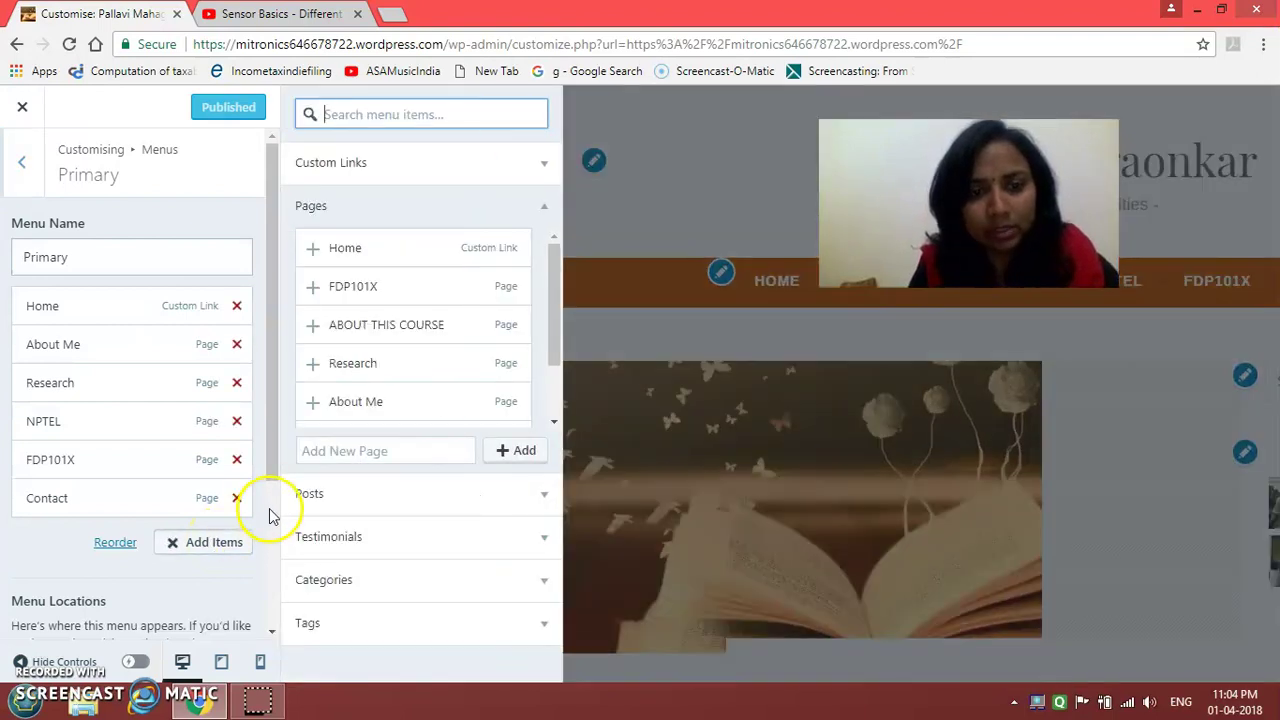
click(342, 452)
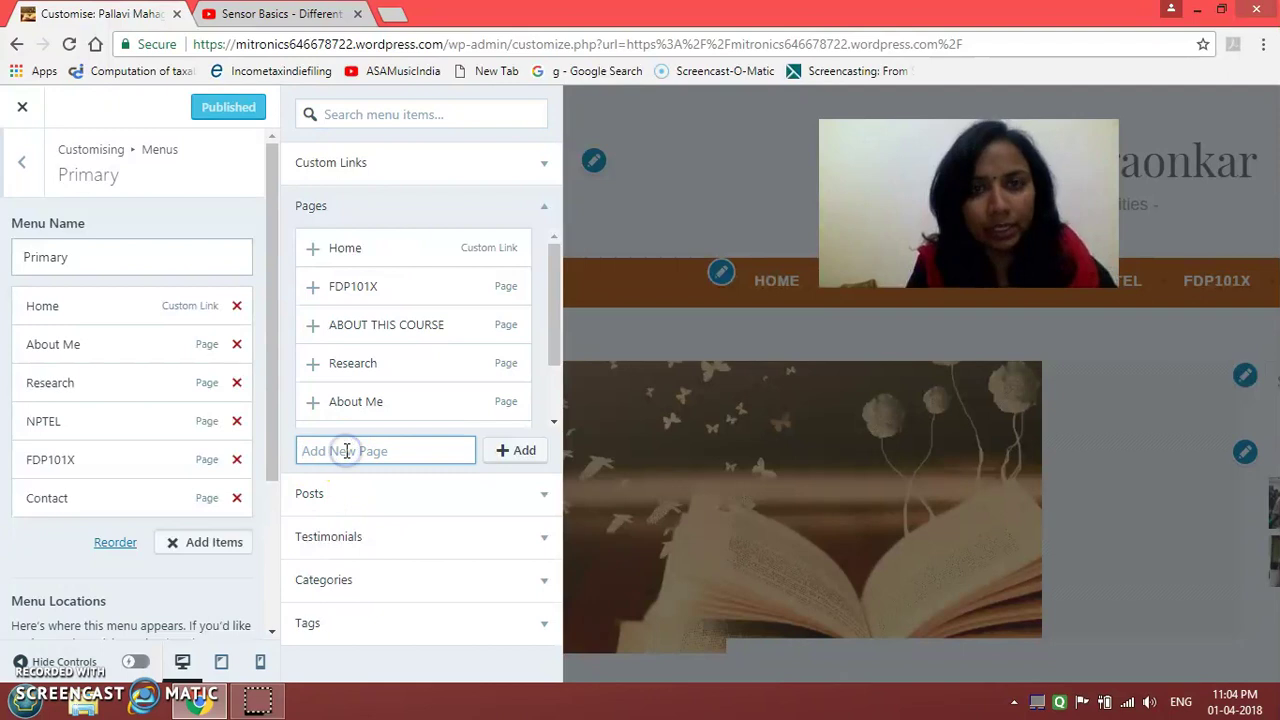
text(Sensor)
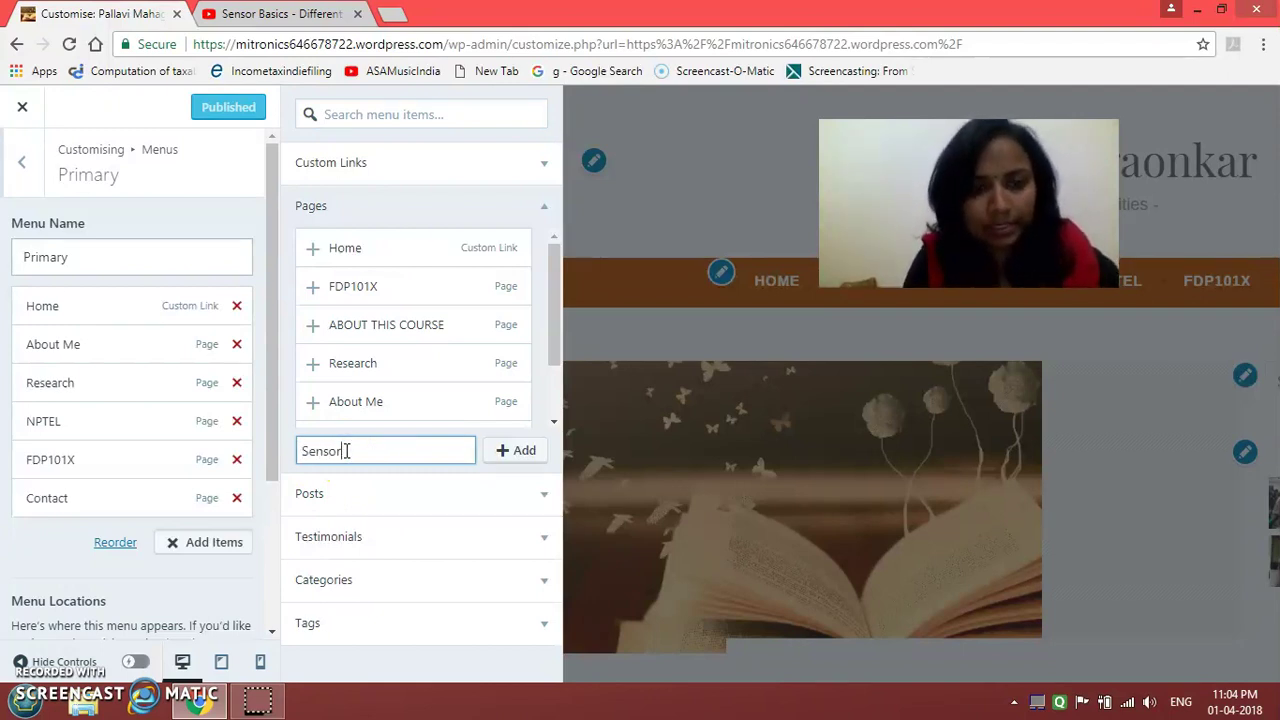
click(510, 453)
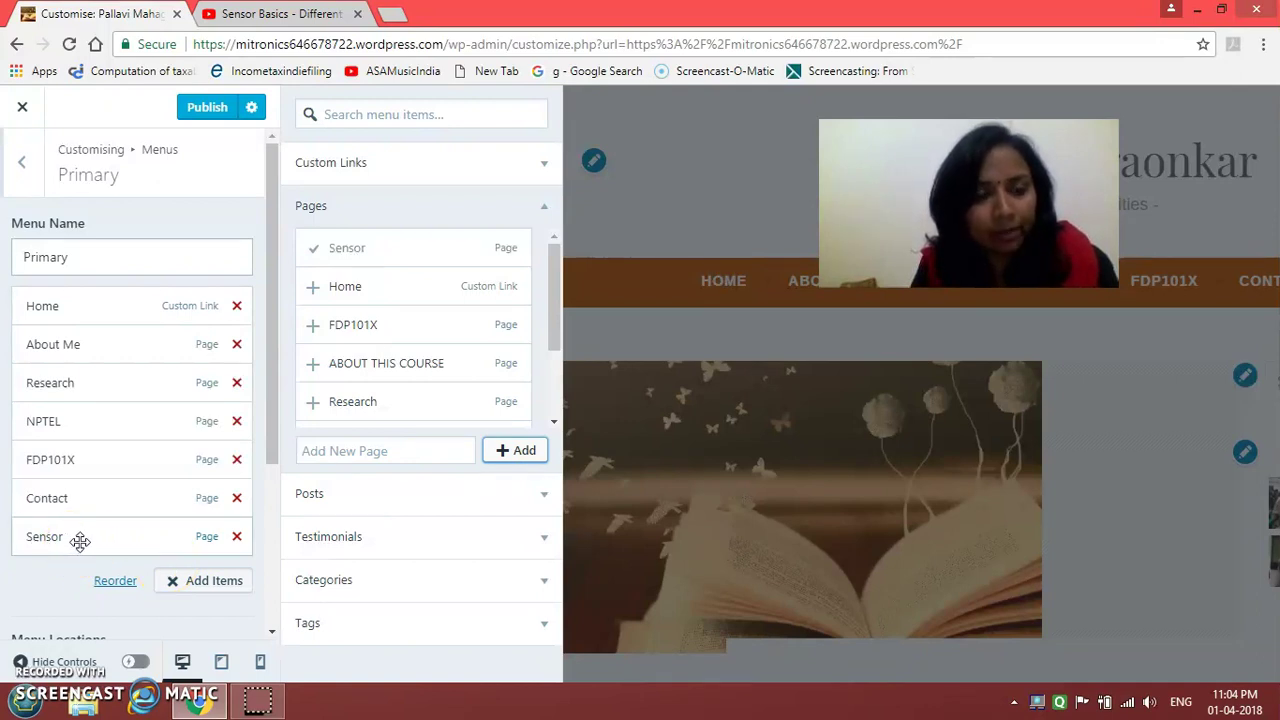
click(110, 578)
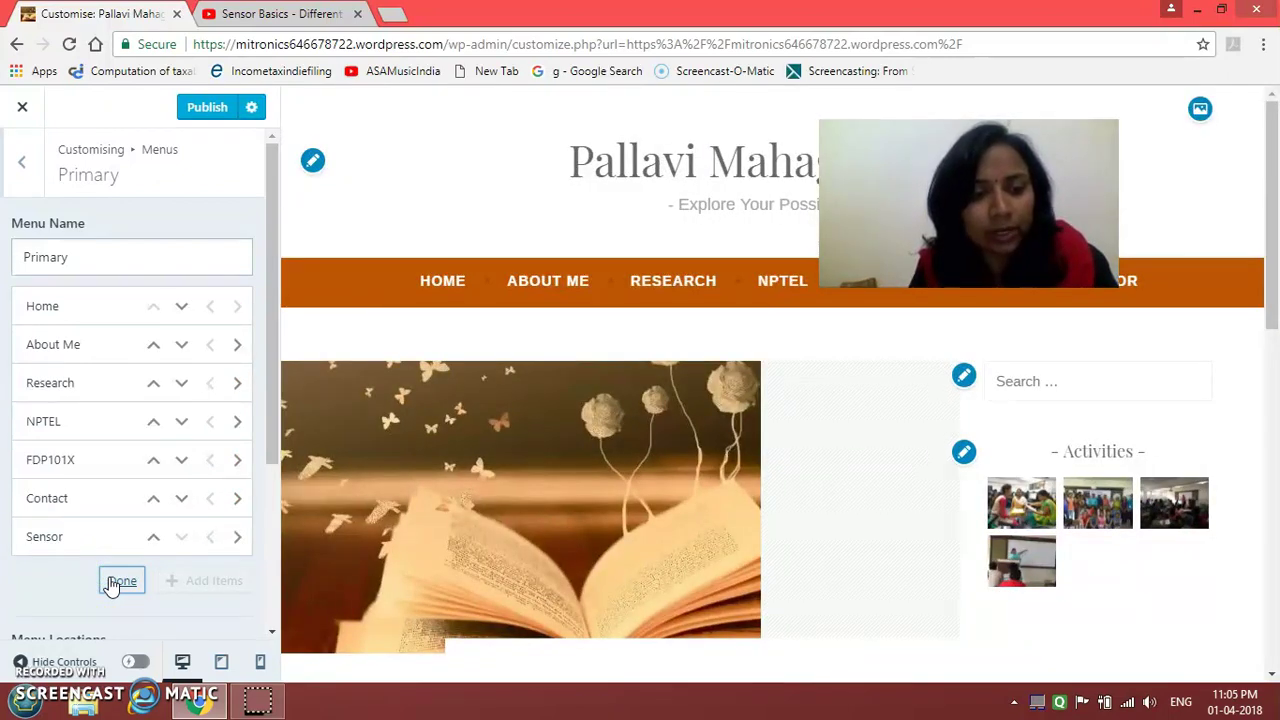
- Move Sensor up past Contact, FDP101X and NPTEL so it sits right after Research
click(154, 536)
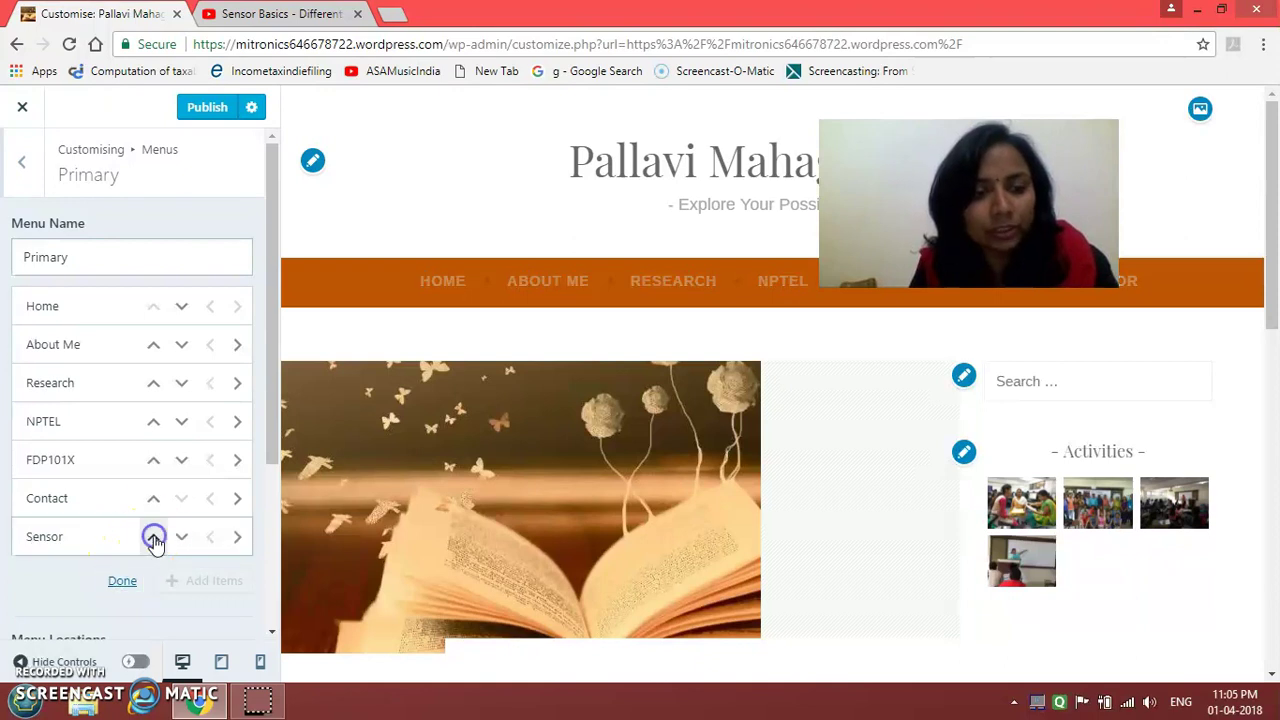
click(155, 502)
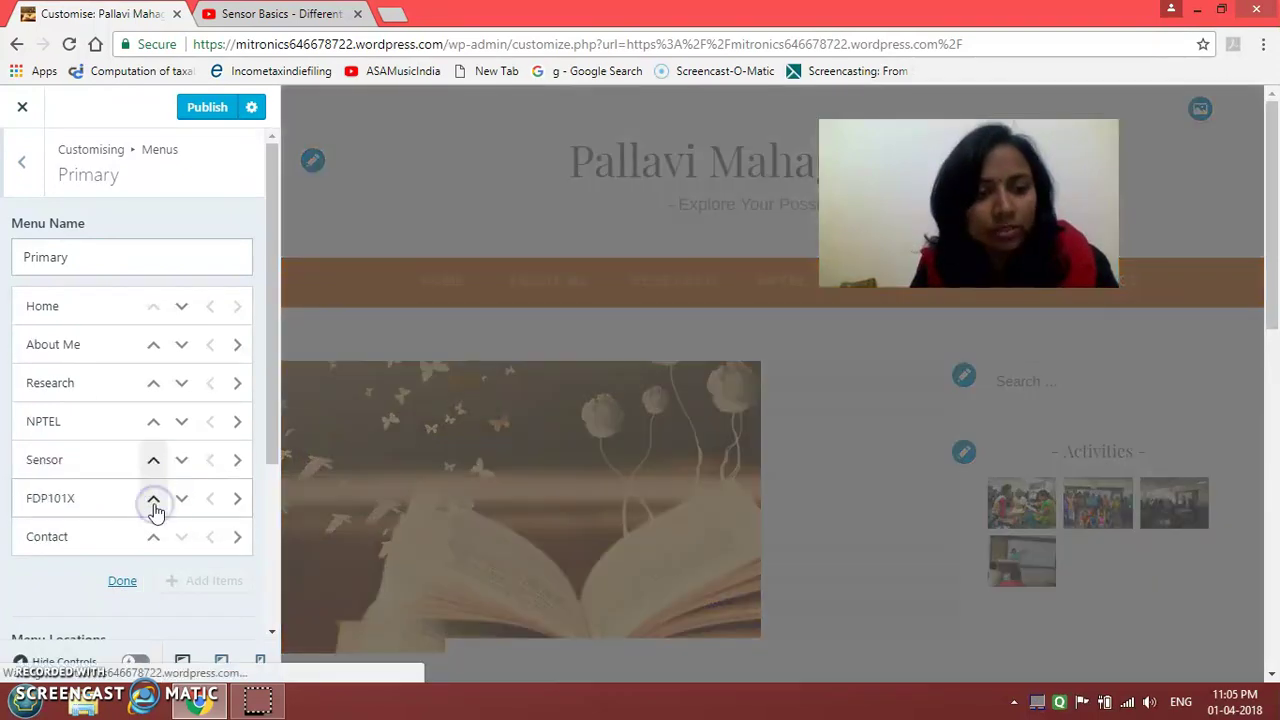
click(155, 457)
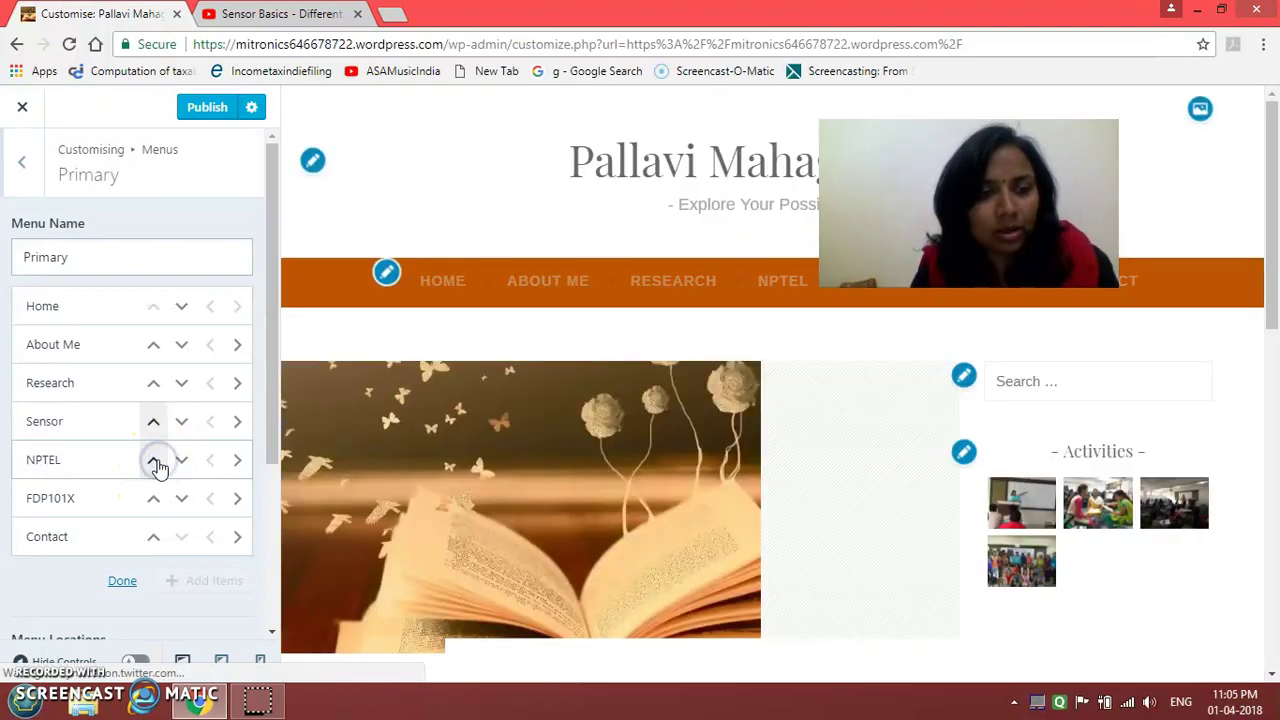
click(156, 447)
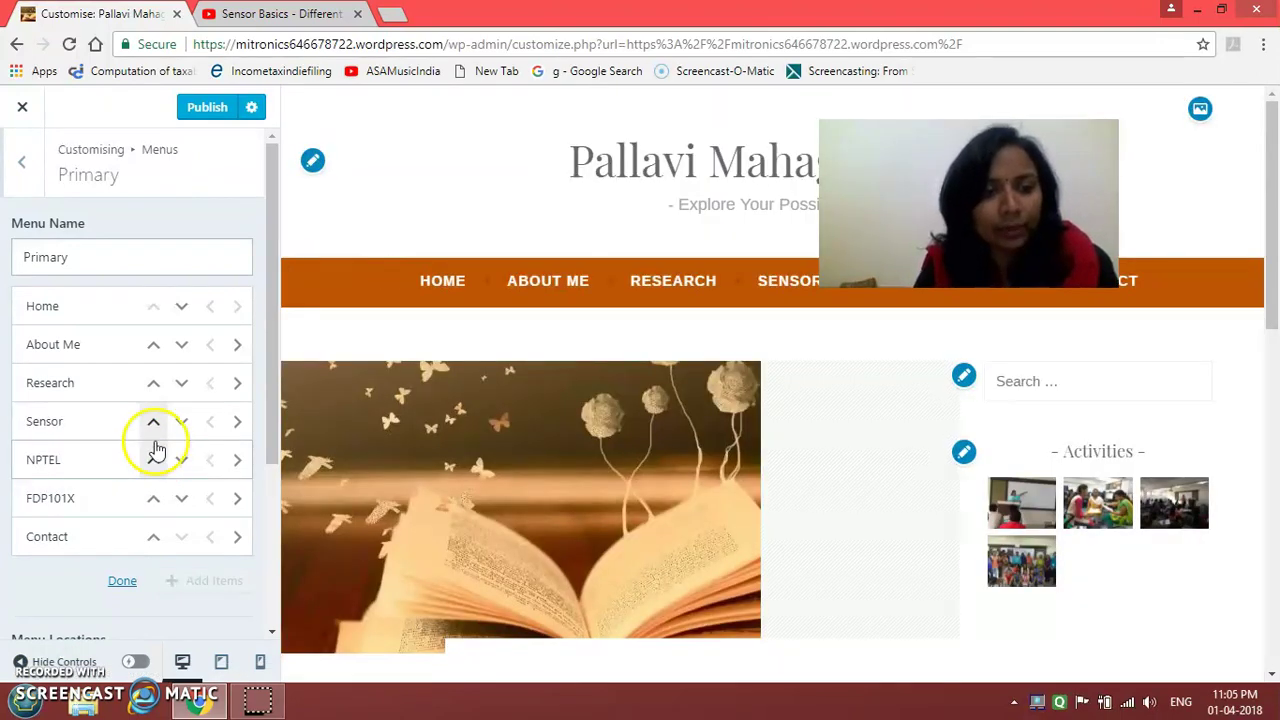
click(160, 412)
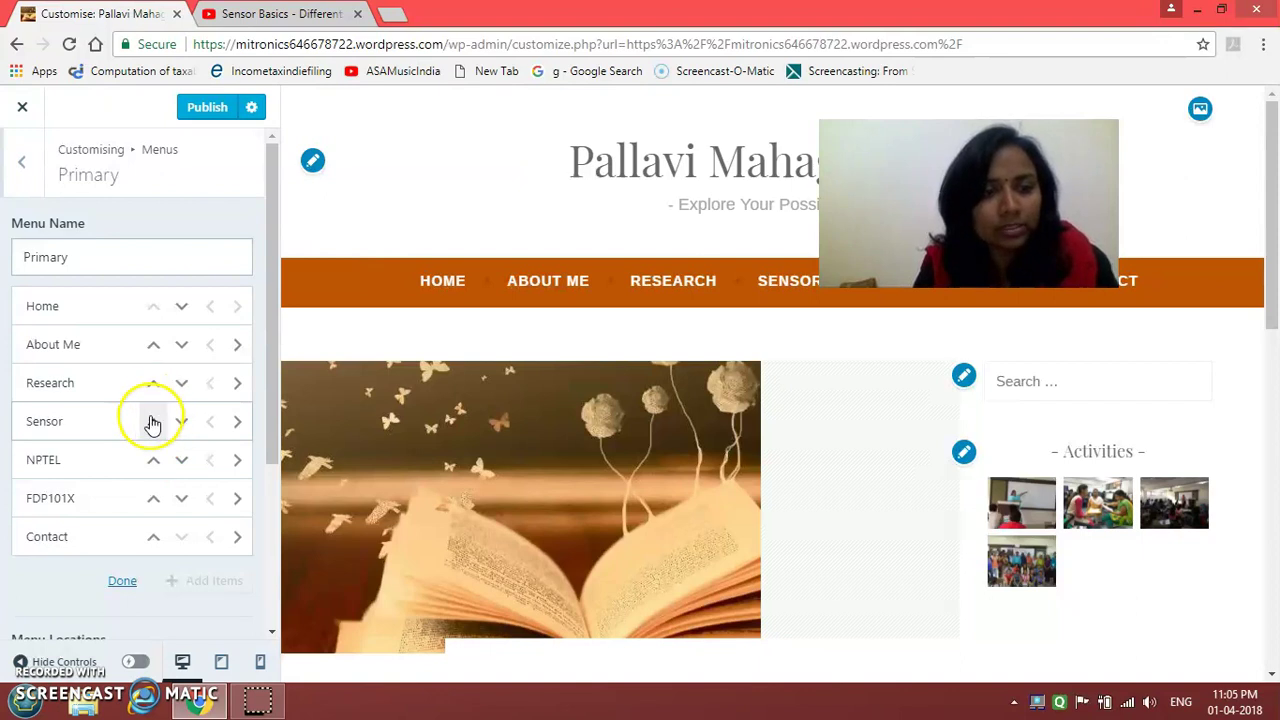
click(121, 584)
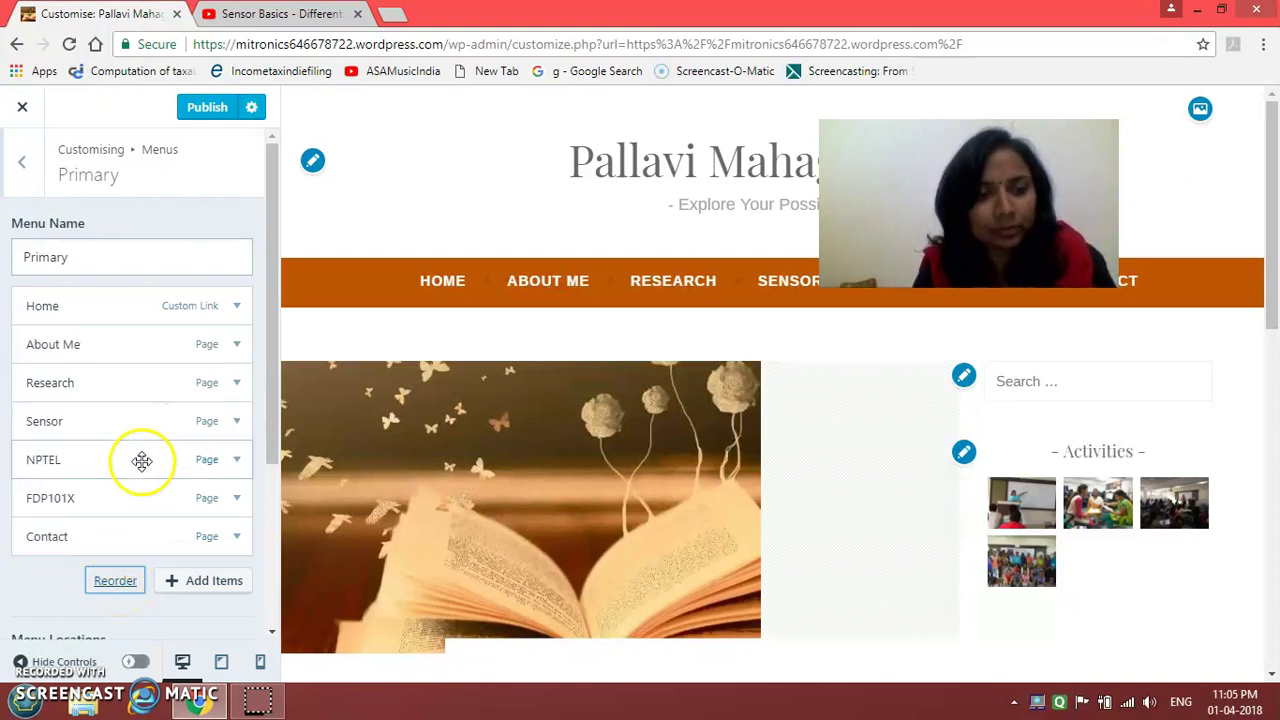
- Publish the reordered Primary menu and close the Customiser to return to the live site
click(207, 112)
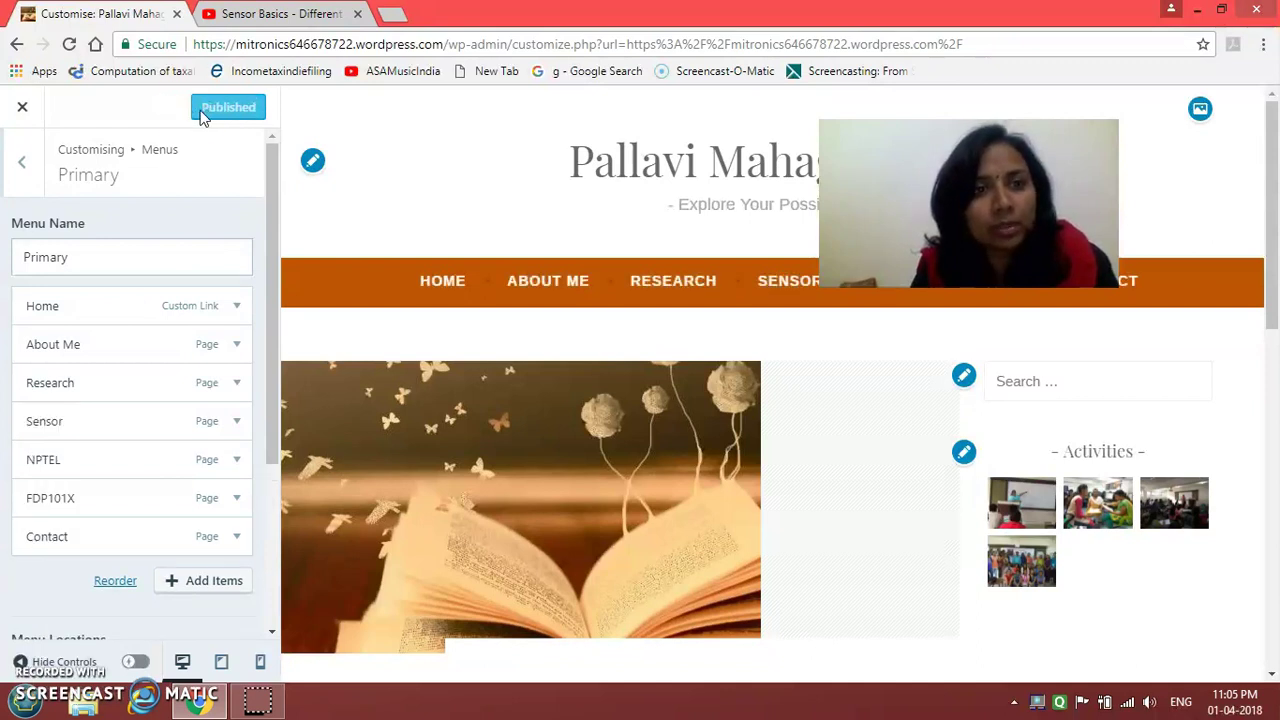
click(22, 107)
click(22, 110)
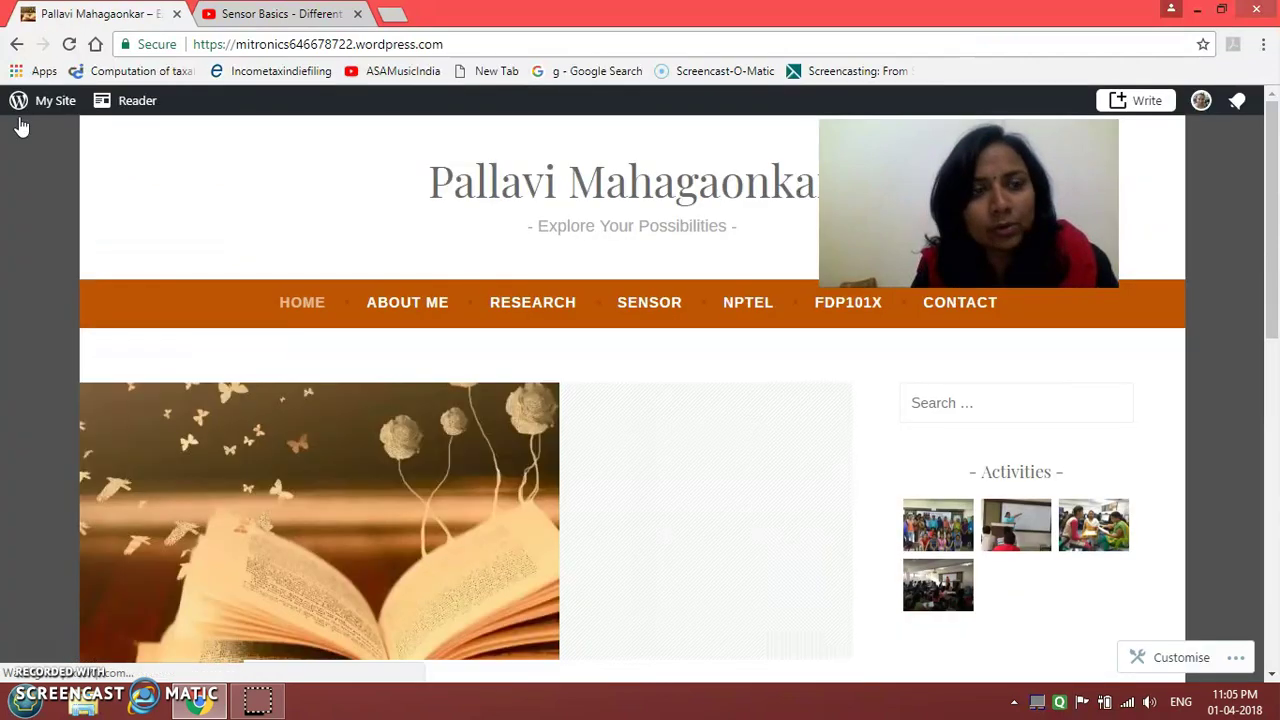
- Go to the new Sensor page from the site's navigation bar
click(168, 193)
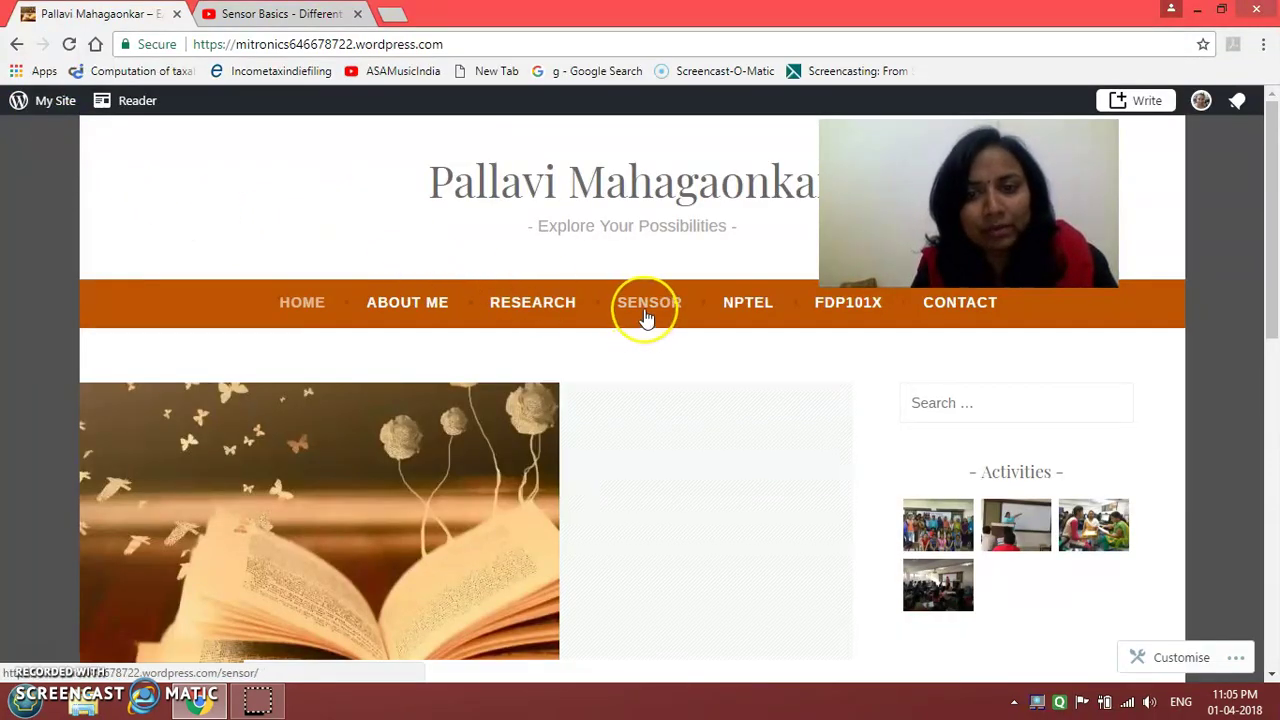
click(568, 314)
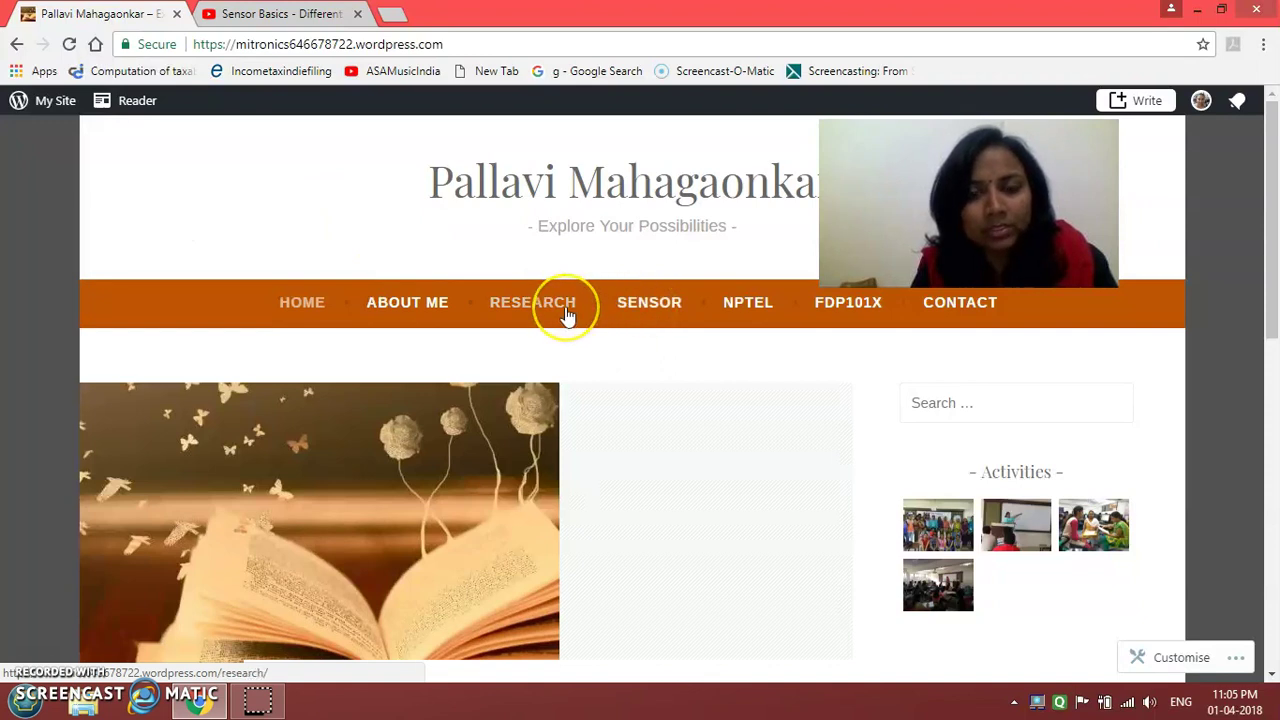
click(578, 316)
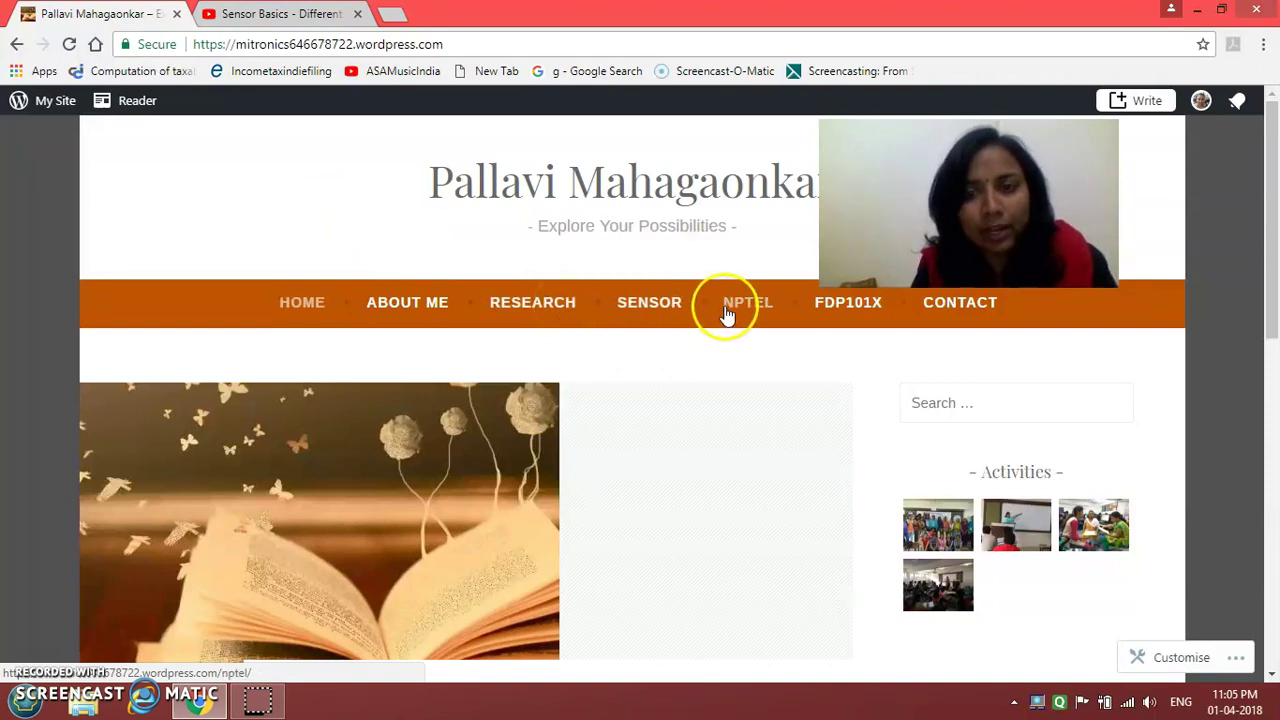
click(666, 310)
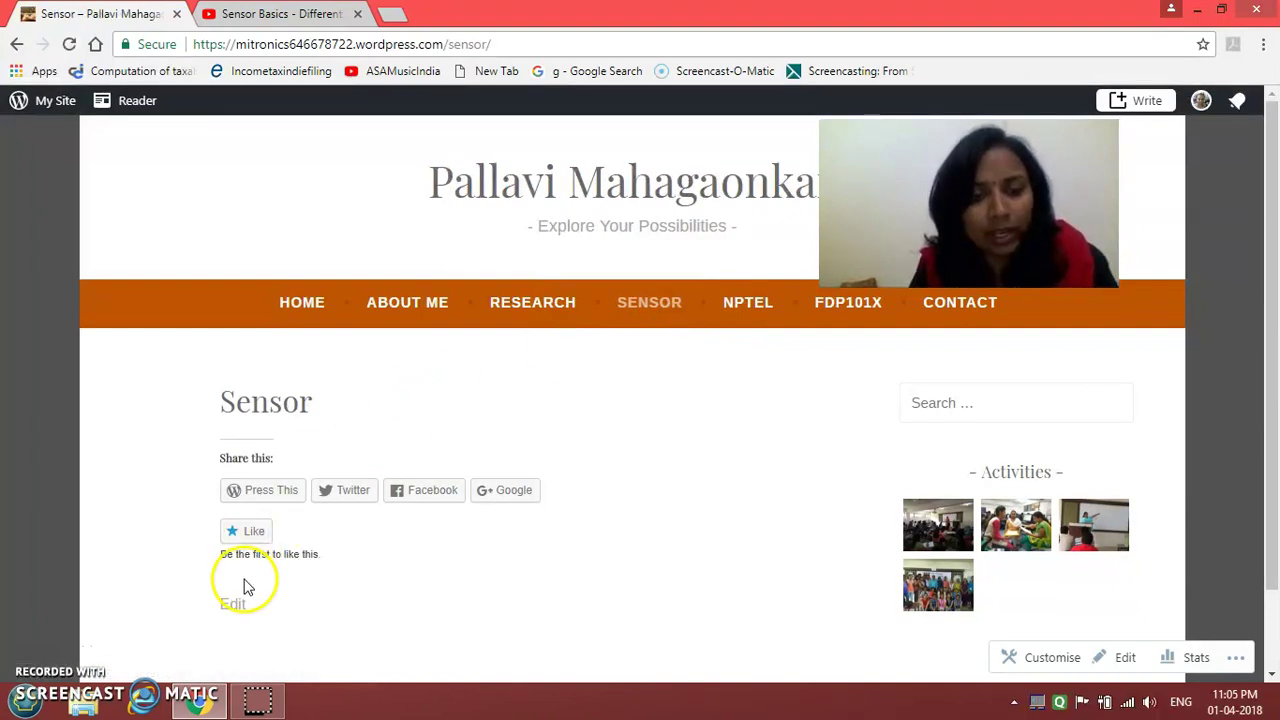
- Edit the Sensor page and bring up the insert-link dialog
click(233, 605)
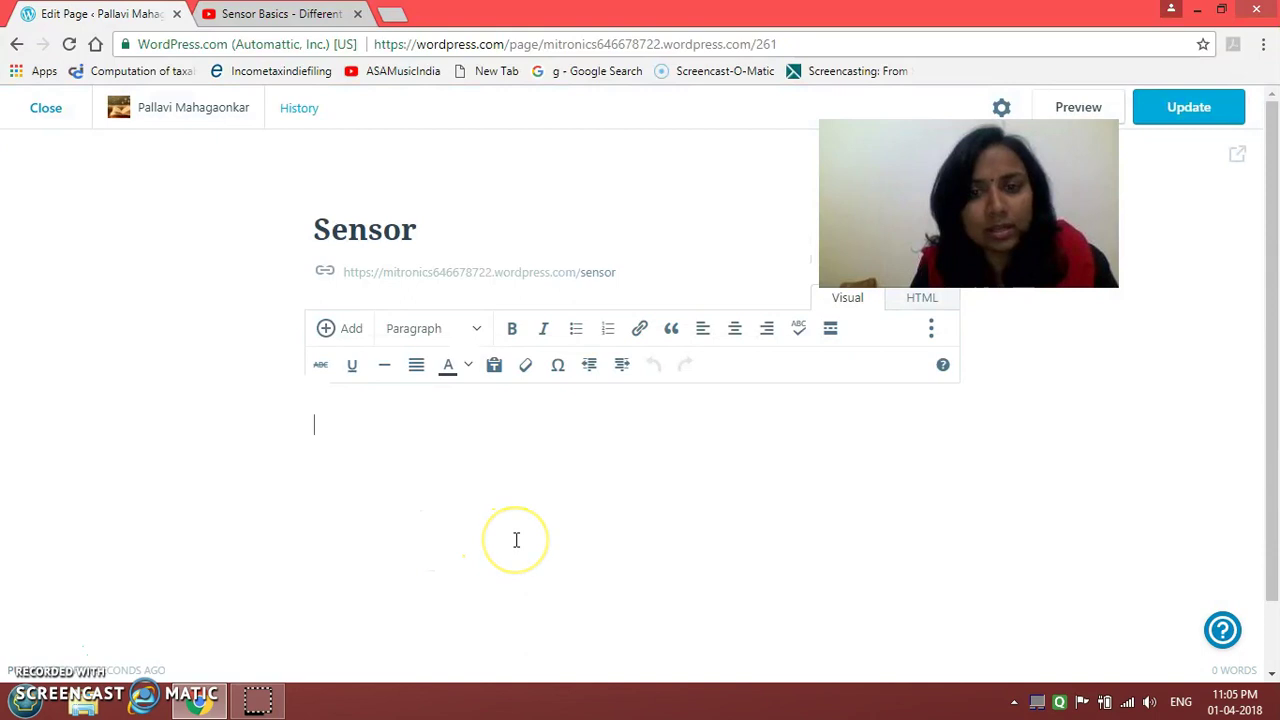
click(641, 331)
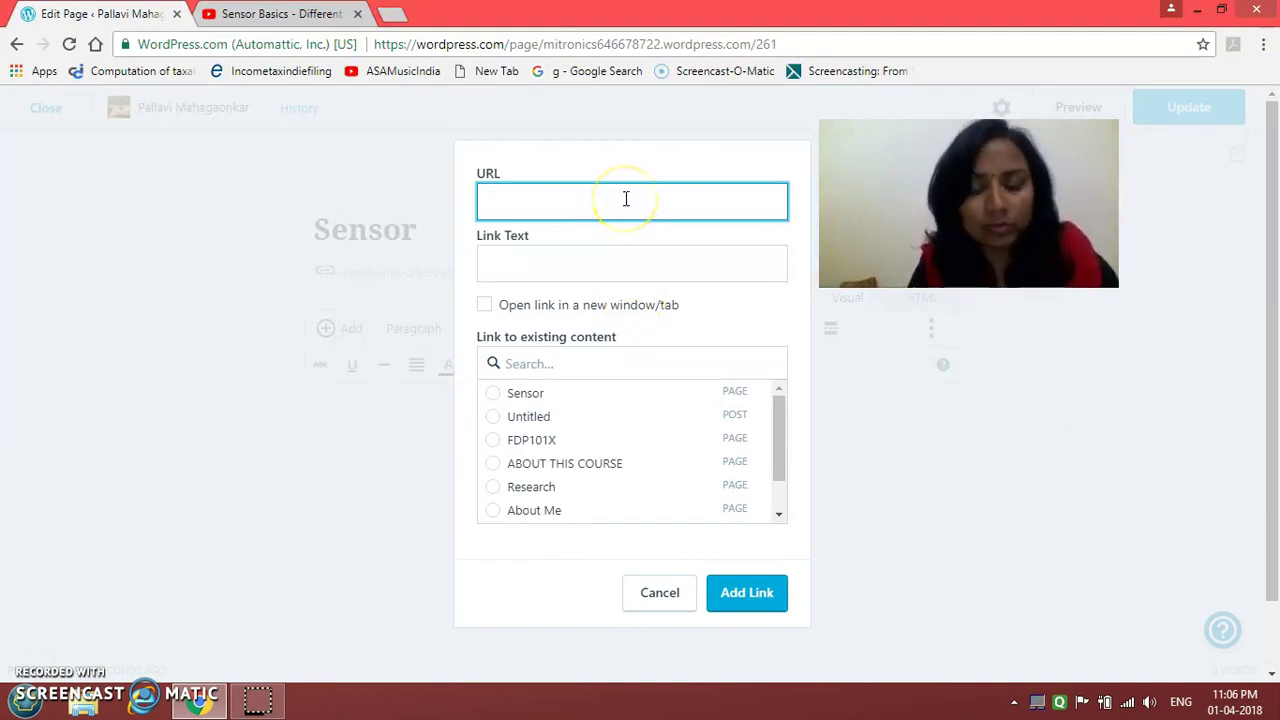
- Insert a link with text 'Sensor Basics' pointing to the pasted YouTube video URL
text(https://www.youtube.com/watch?v=Xs1uicalZYA)
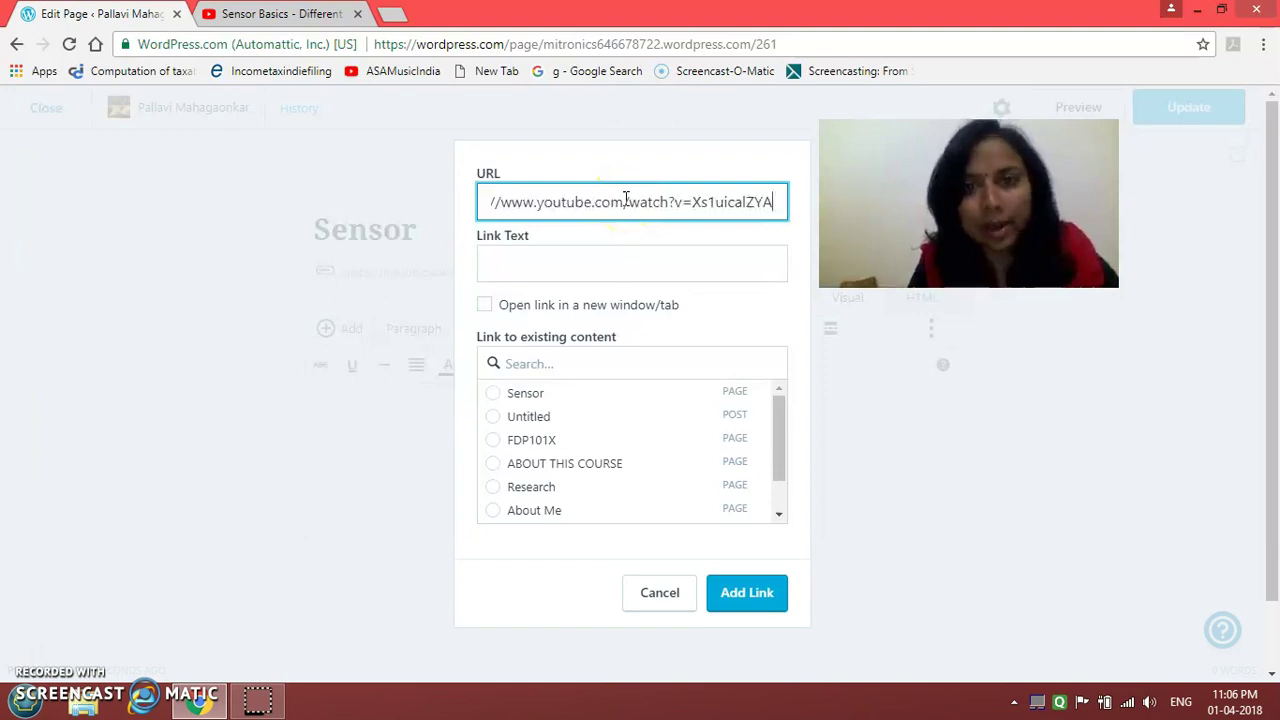
click(565, 256)
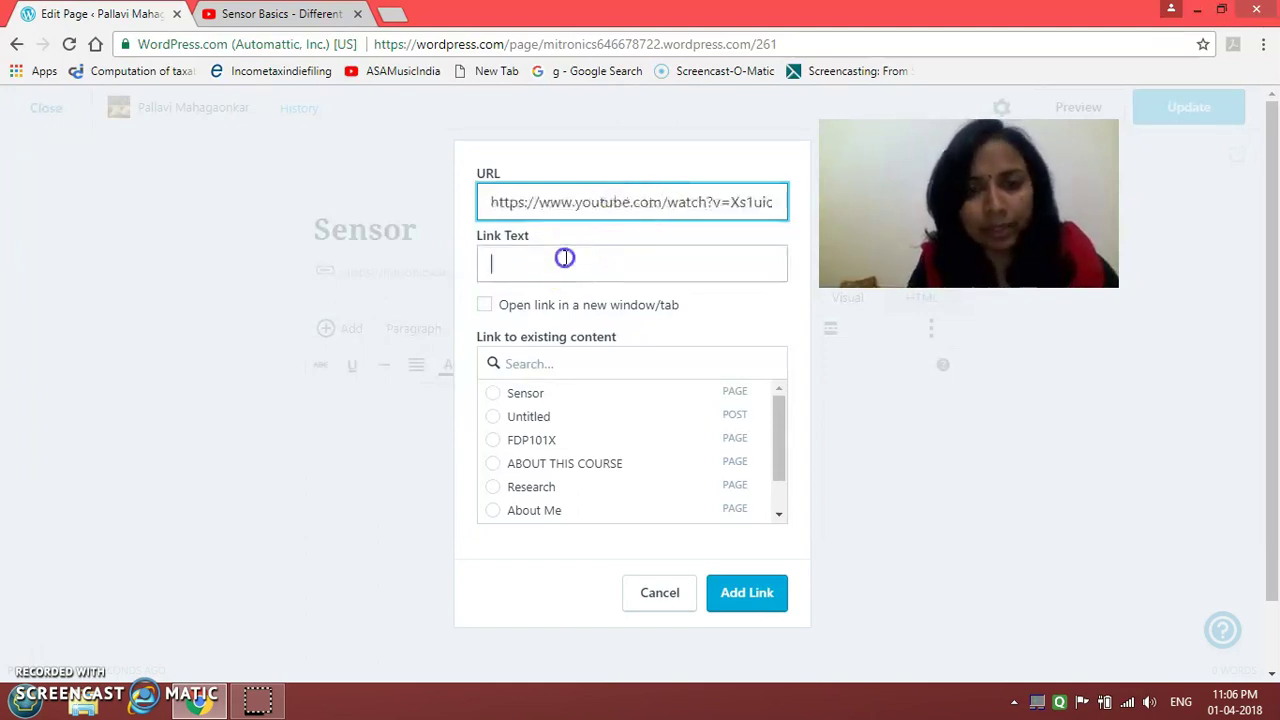
text(Sensor)
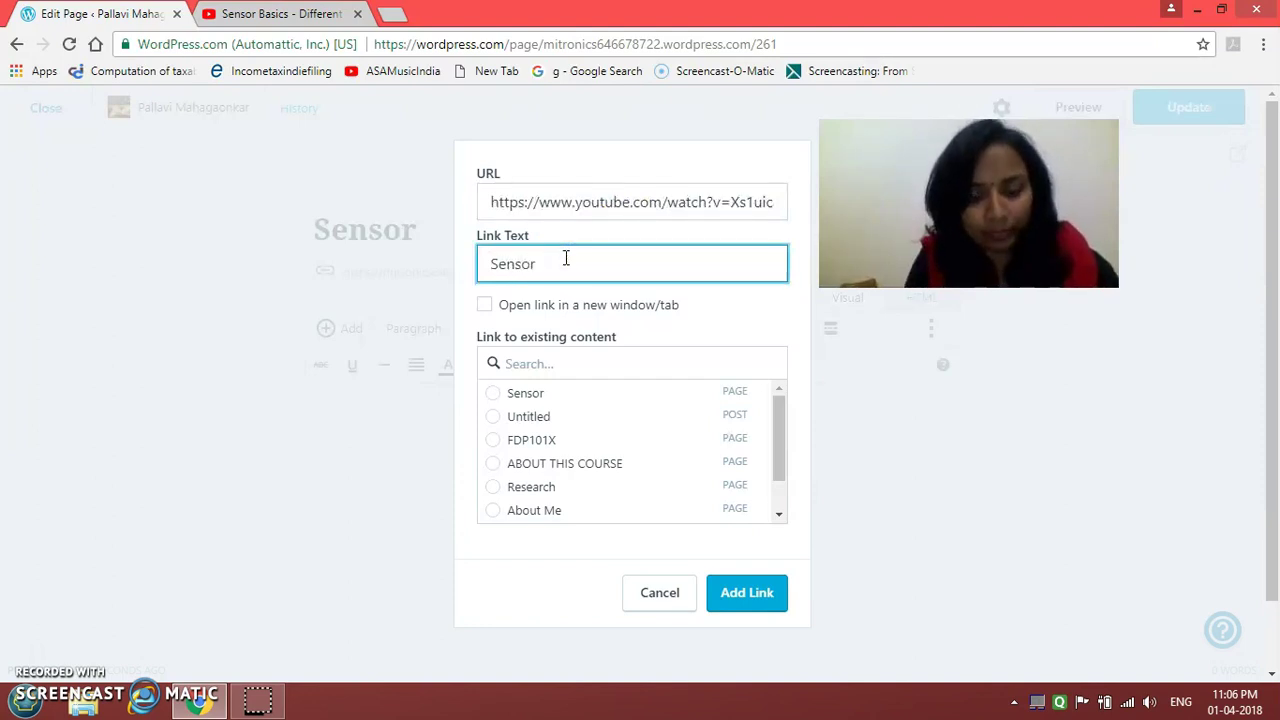
text( Ba)
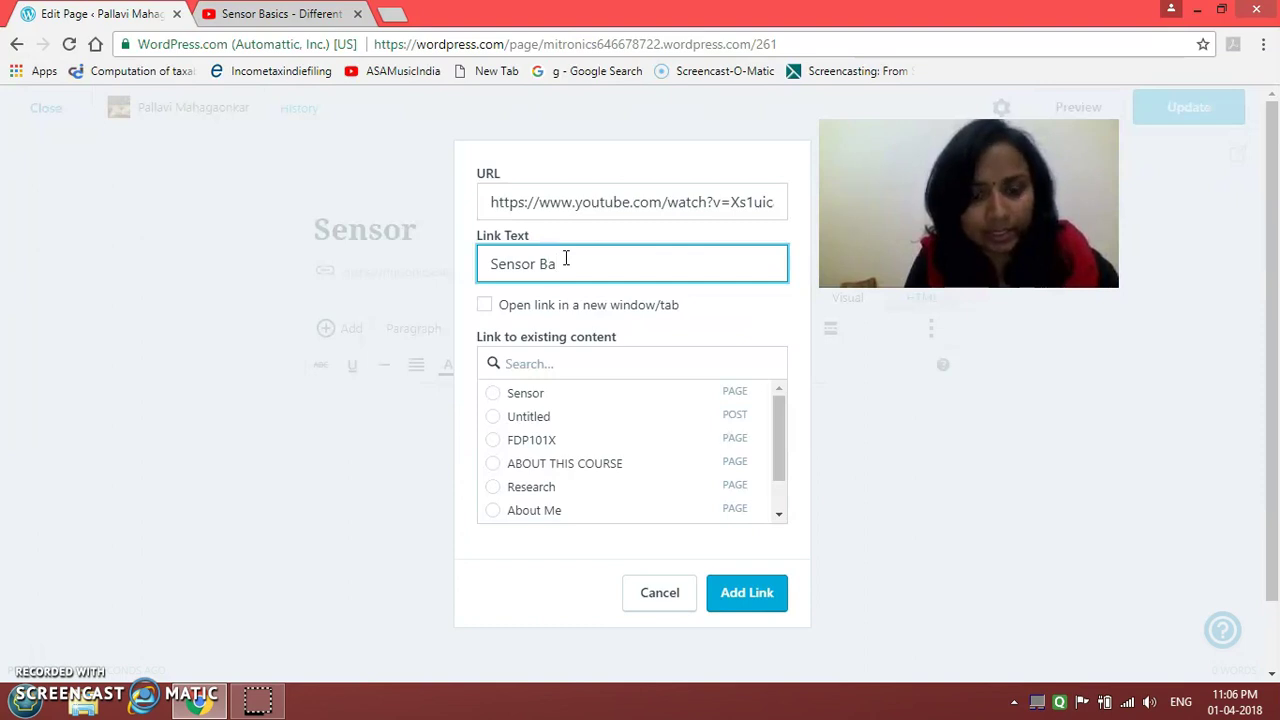
text(s)
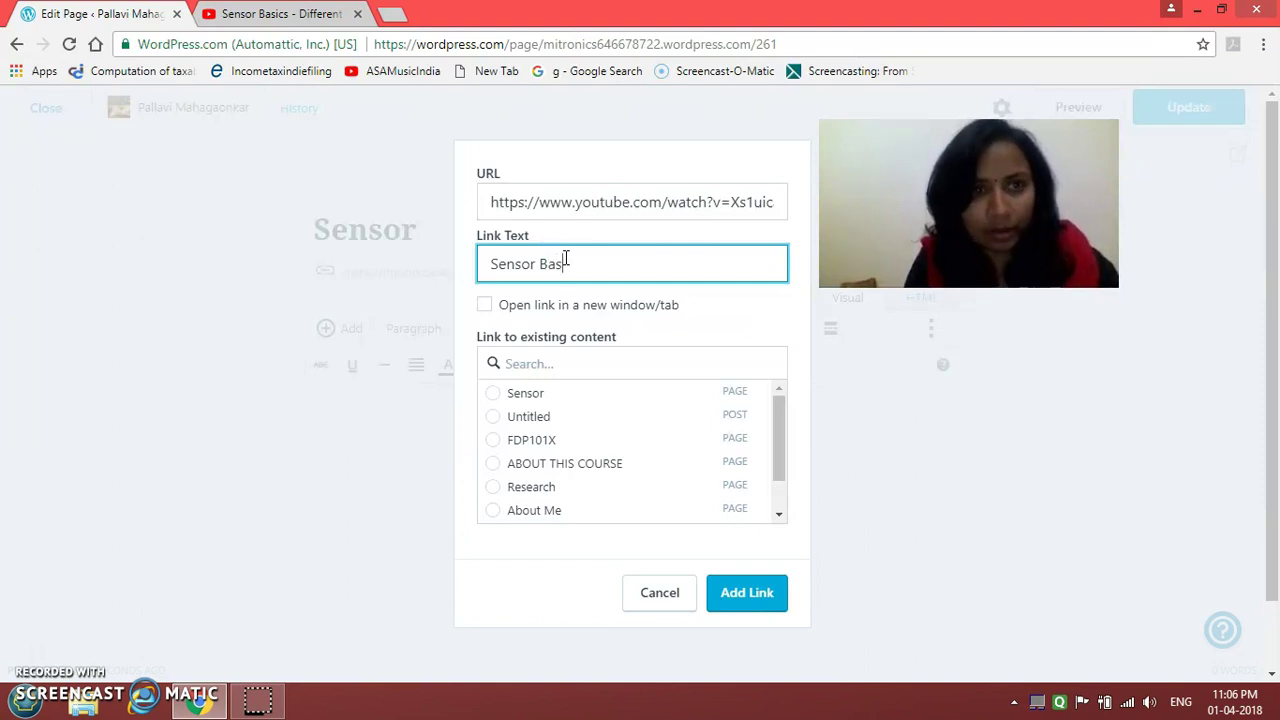
text(ics)
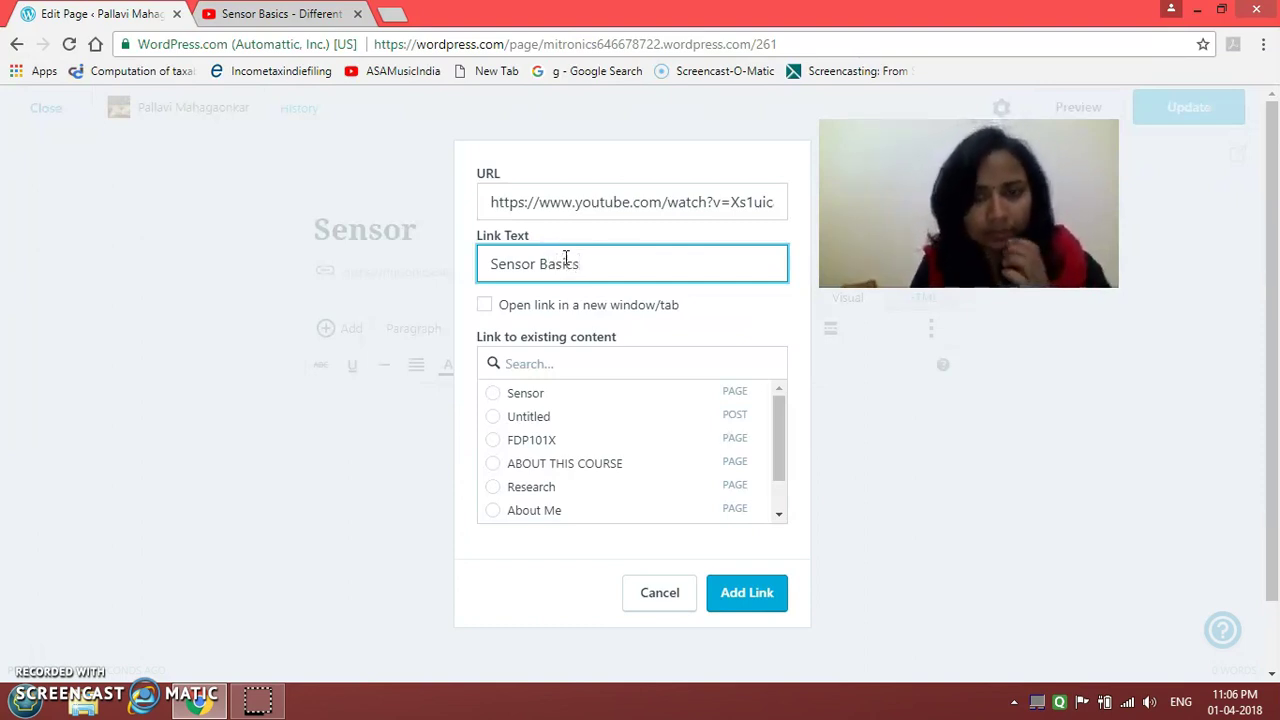
click(741, 592)
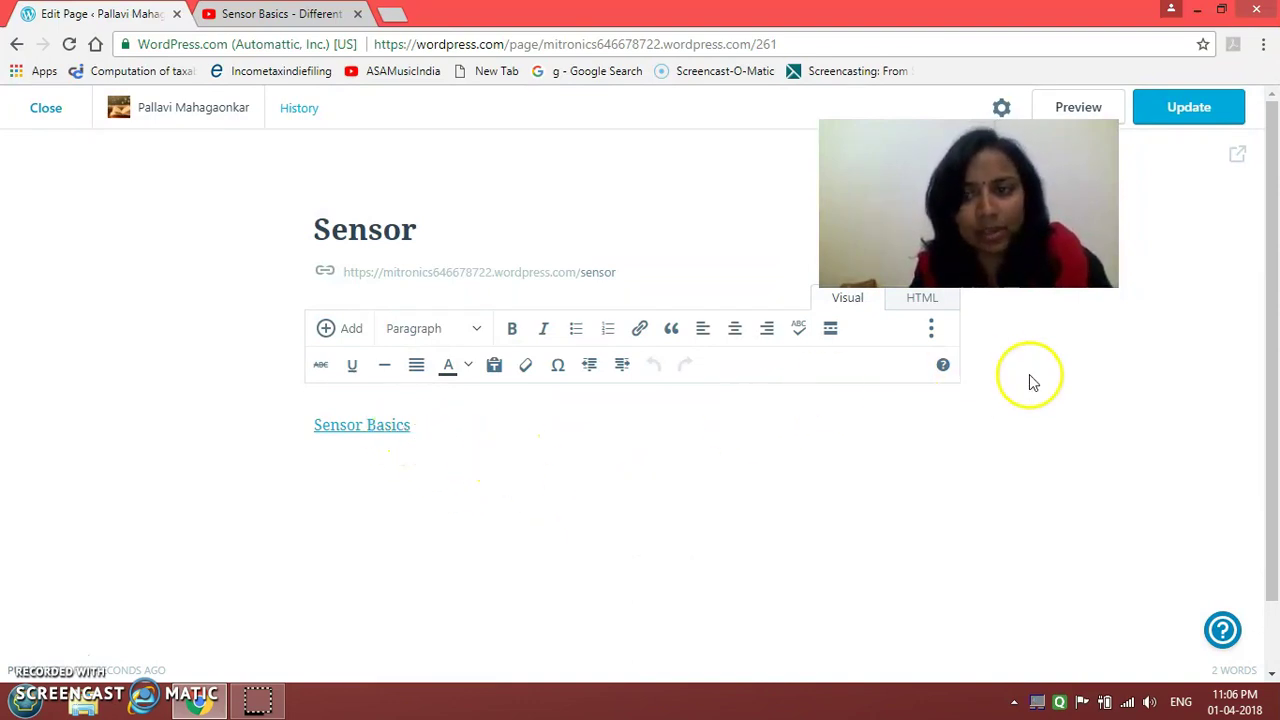
- Update the Sensor page and visit the live page showing the Sensor Basics link
click(1195, 107)
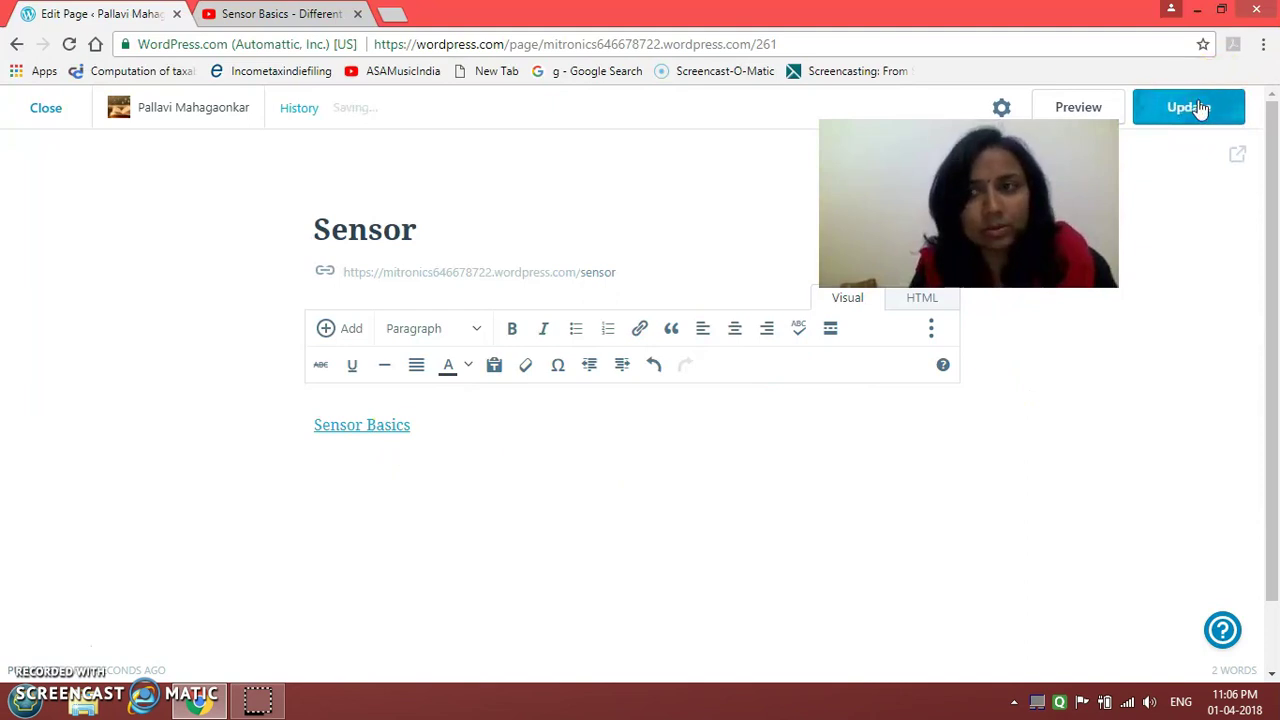
click(1152, 180)
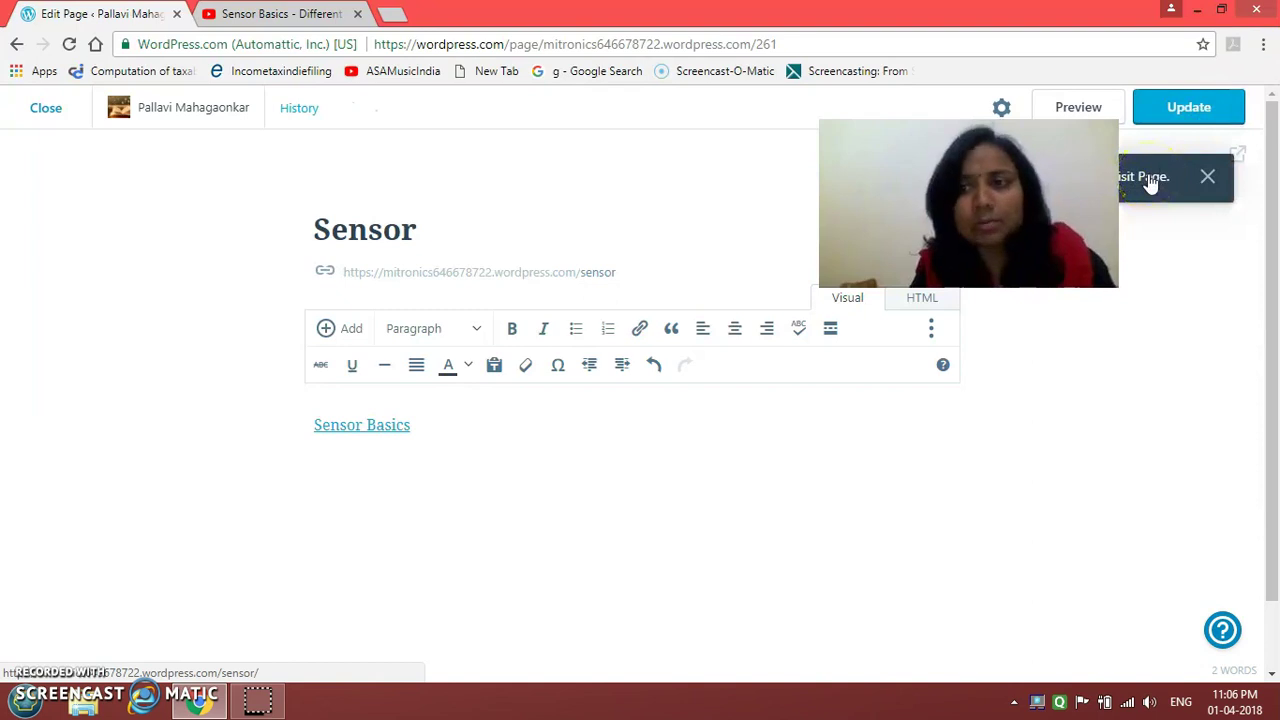
click(1152, 180)
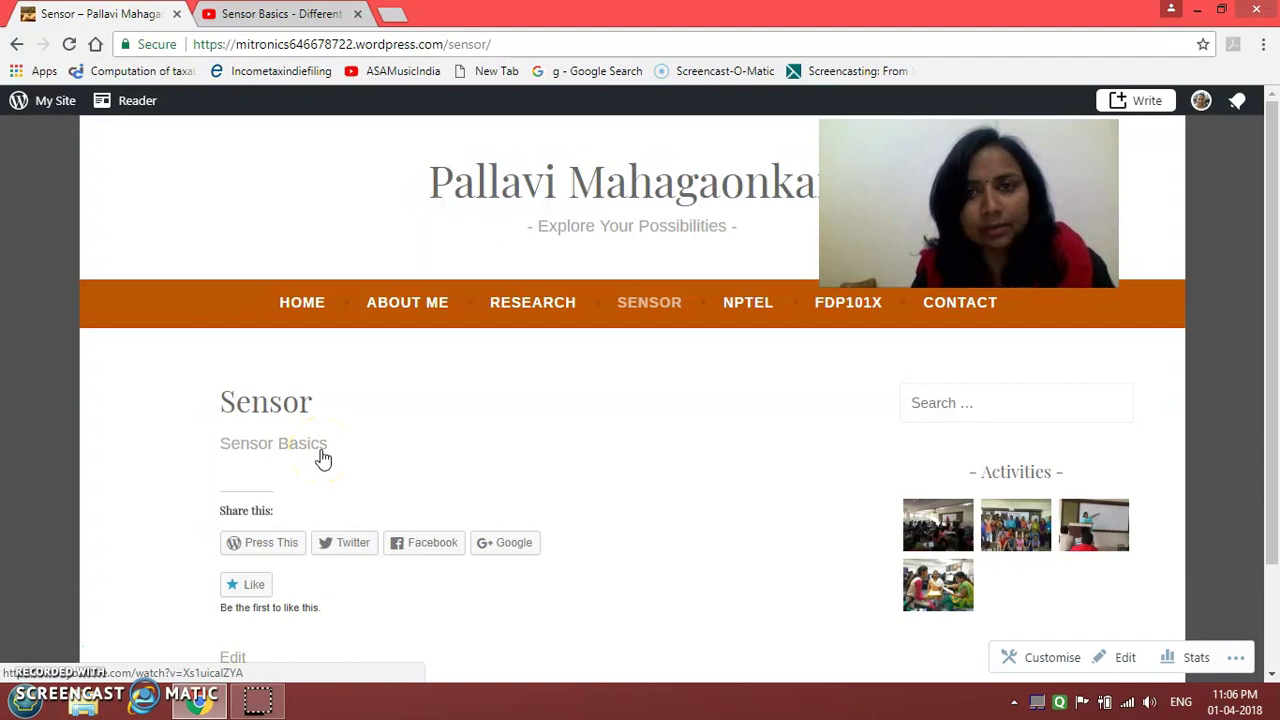
click(316, 457)
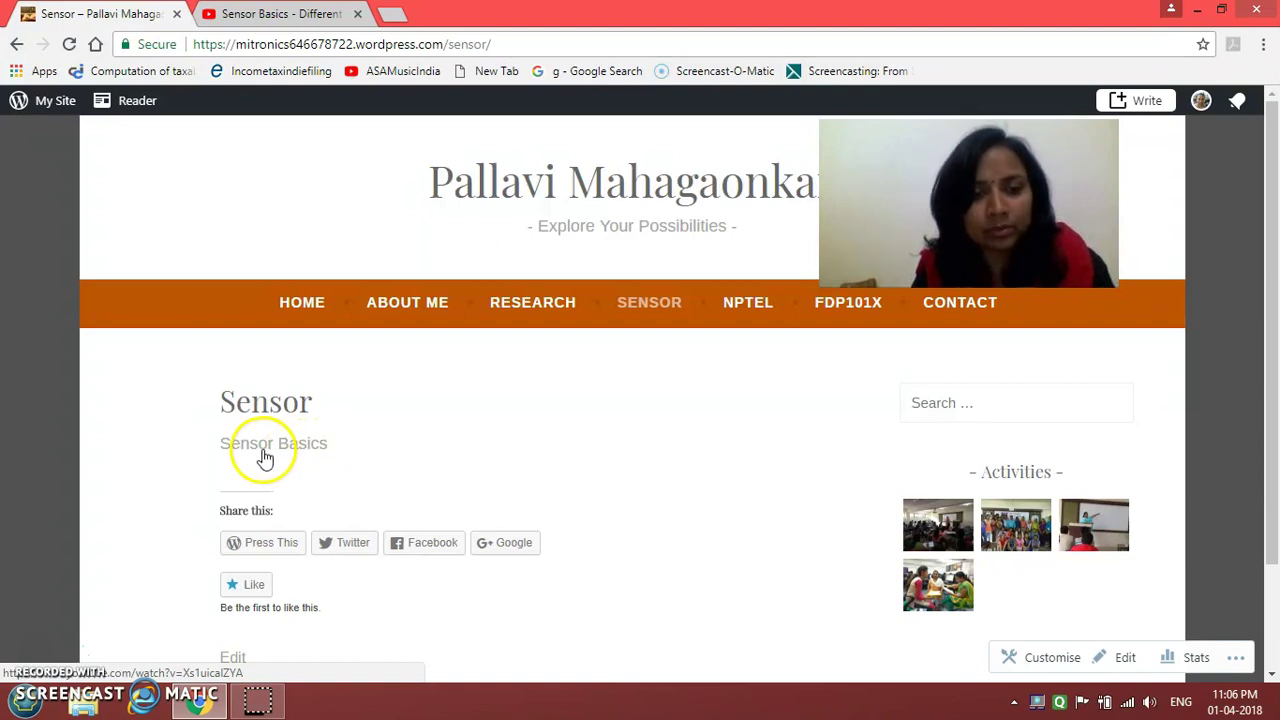
click(326, 458)
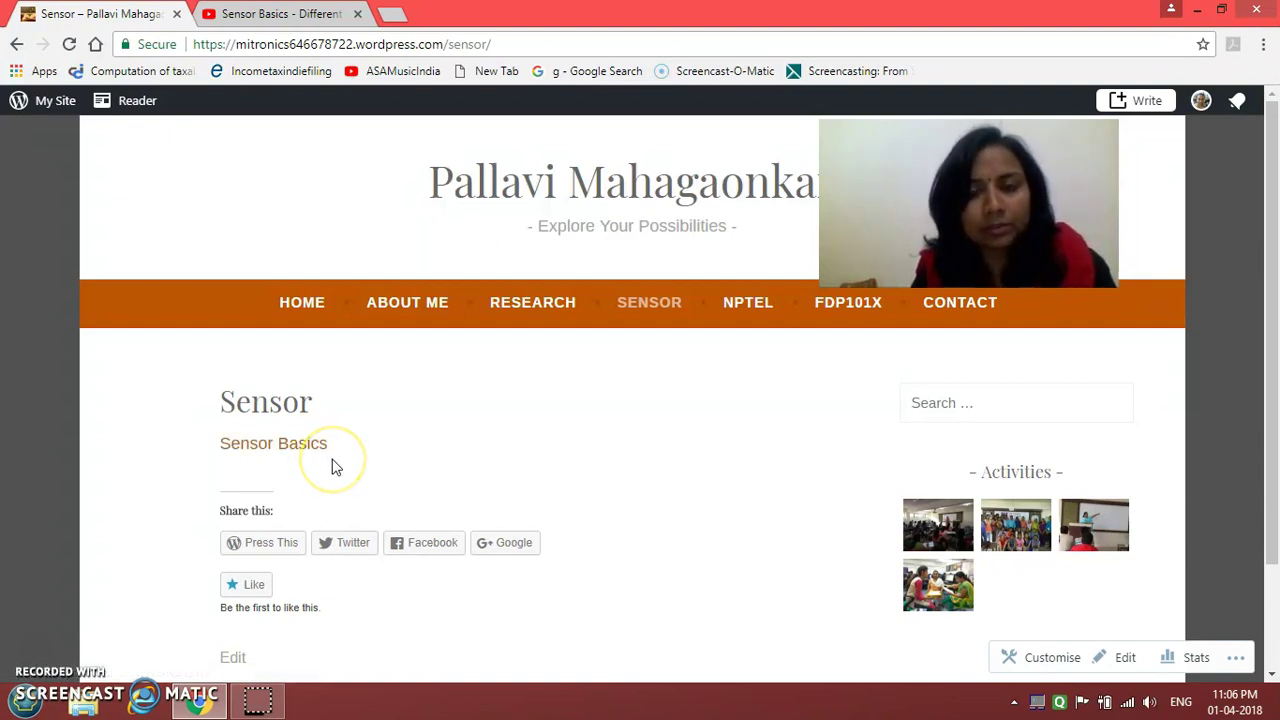